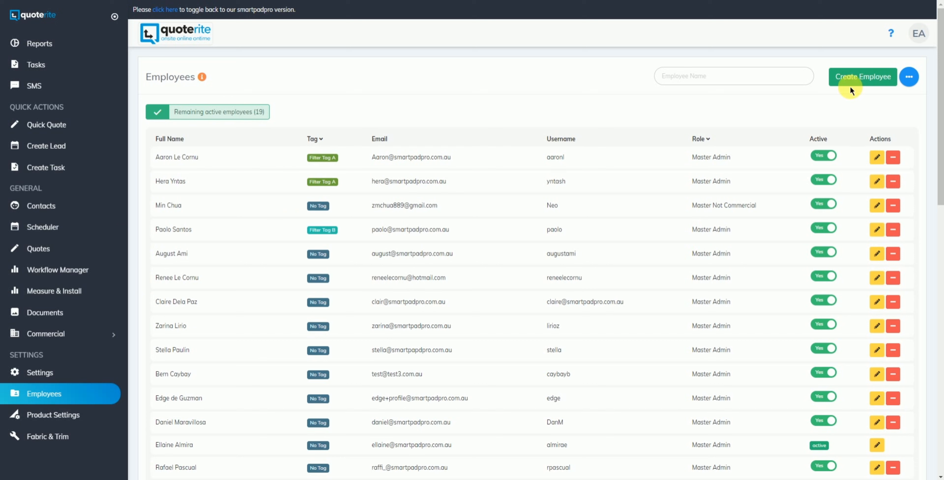
Create a new employee with the employee's first and last name and Home as the default page.
left_click(858, 83)
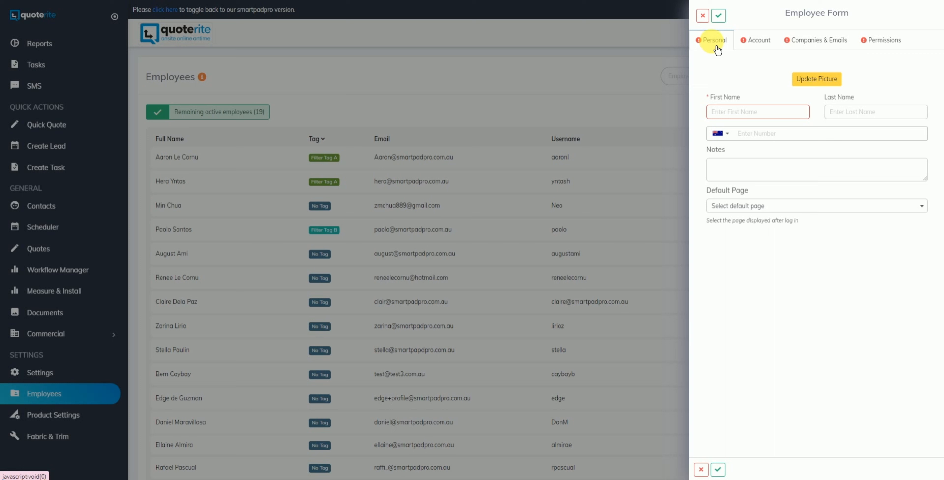
left_click(731, 117)
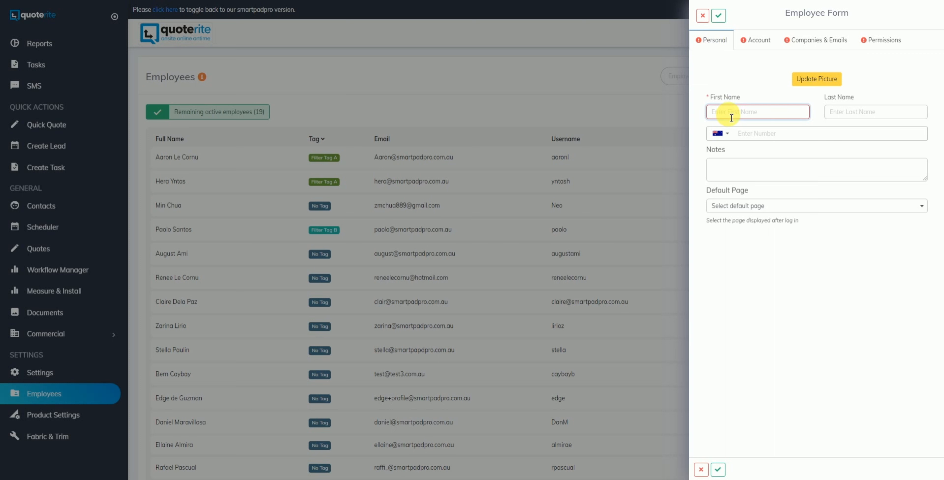
key("Tab")
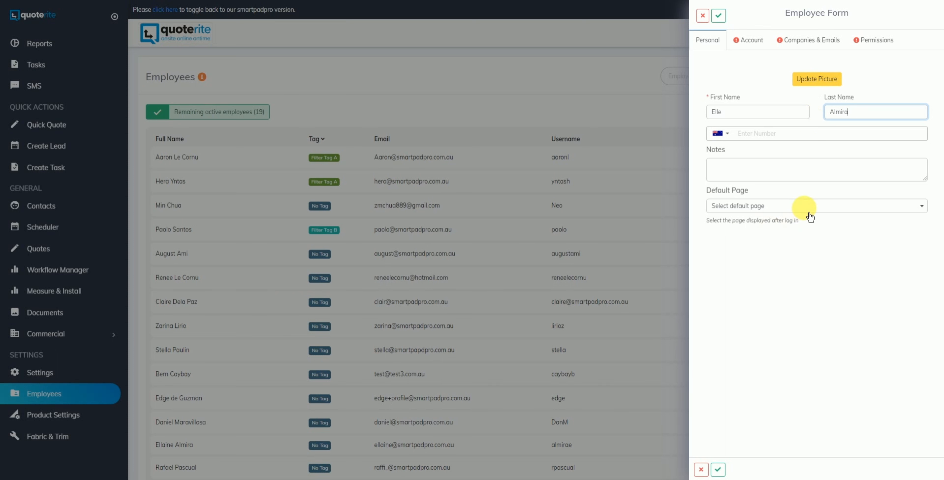
left_click(788, 208)
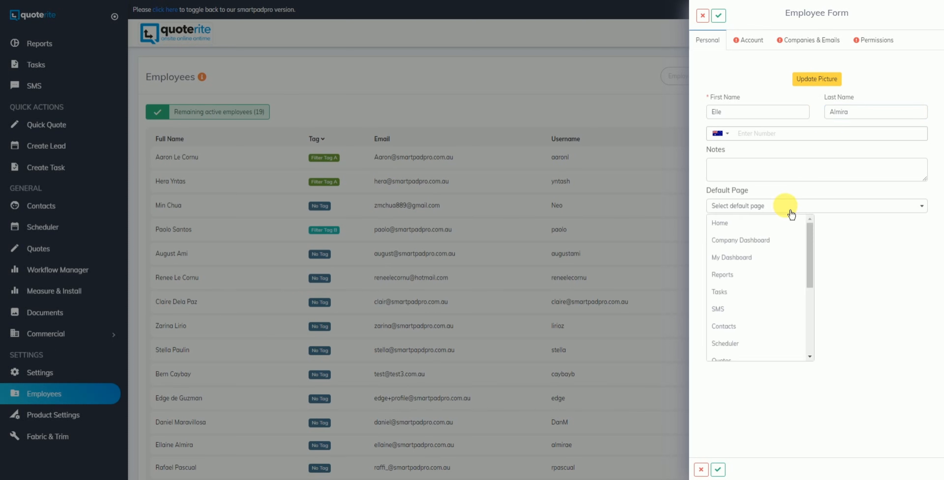
left_click(778, 224)
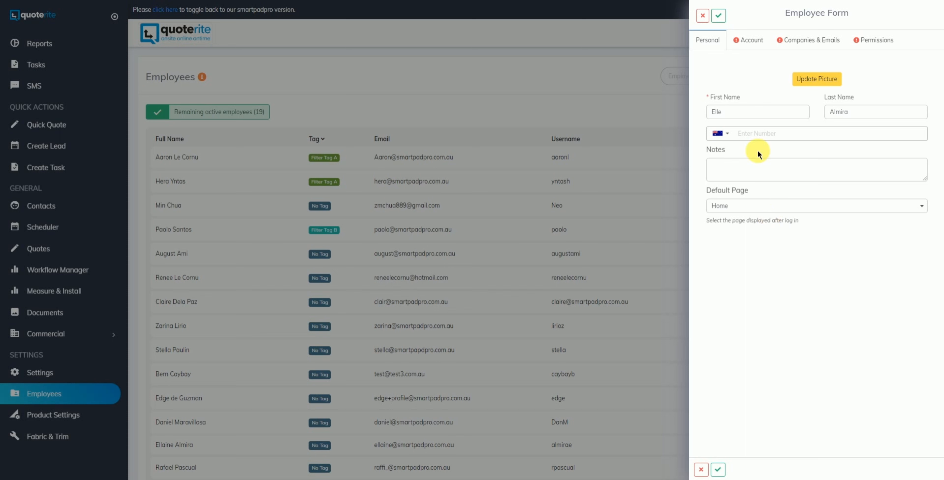
On the Account tab, enter the employee's login username, a password and a unique email address.
left_click(755, 41)
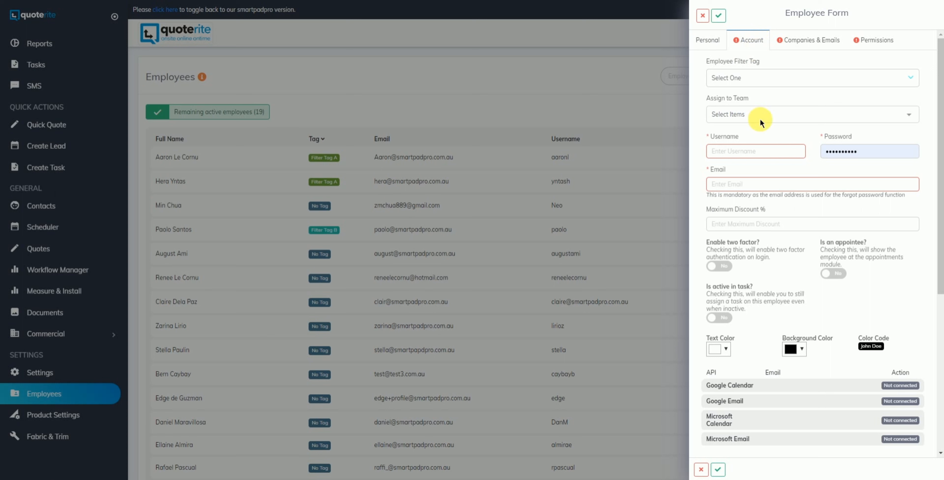
left_click(754, 157)
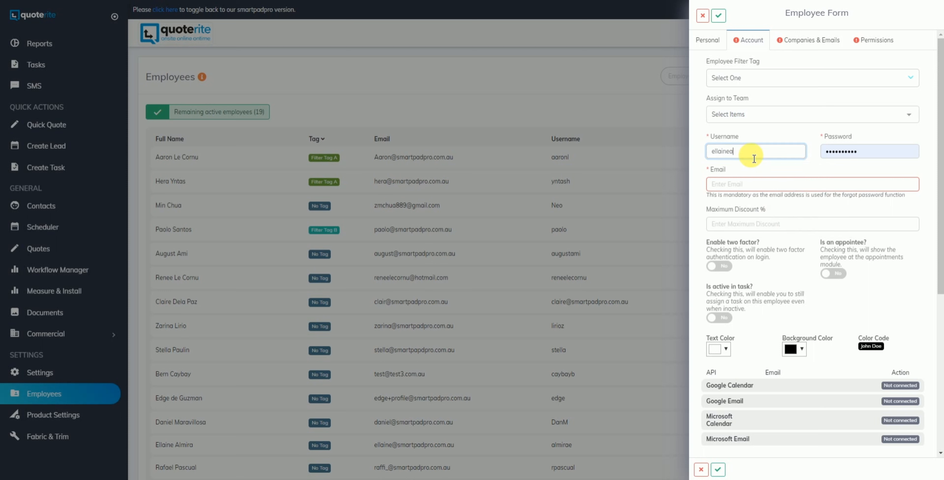
key("Tab")
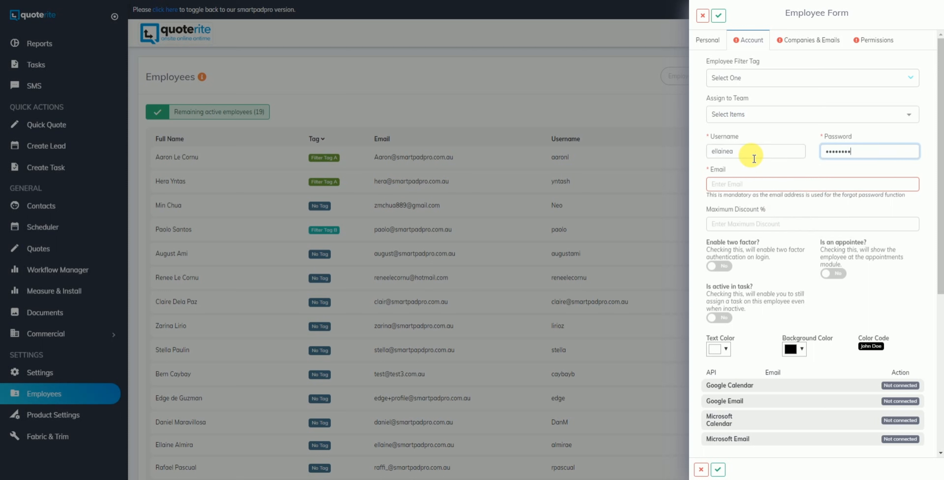
key("Tab")
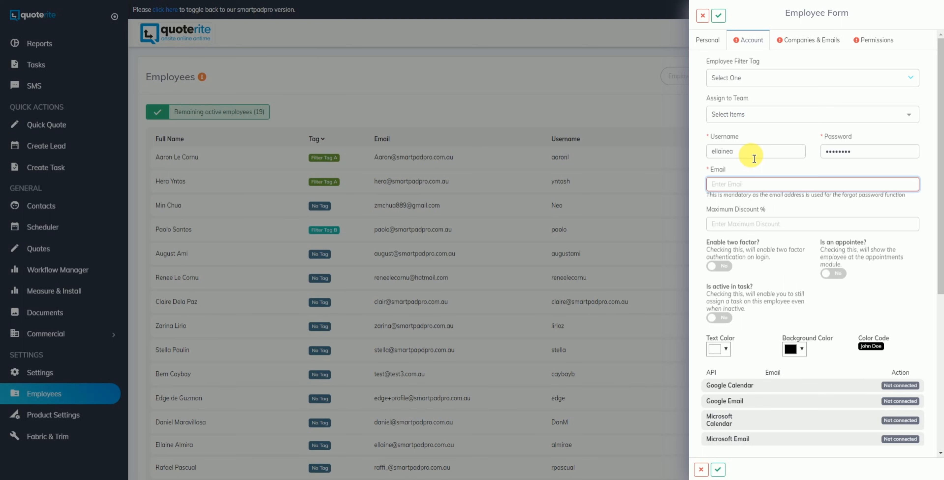
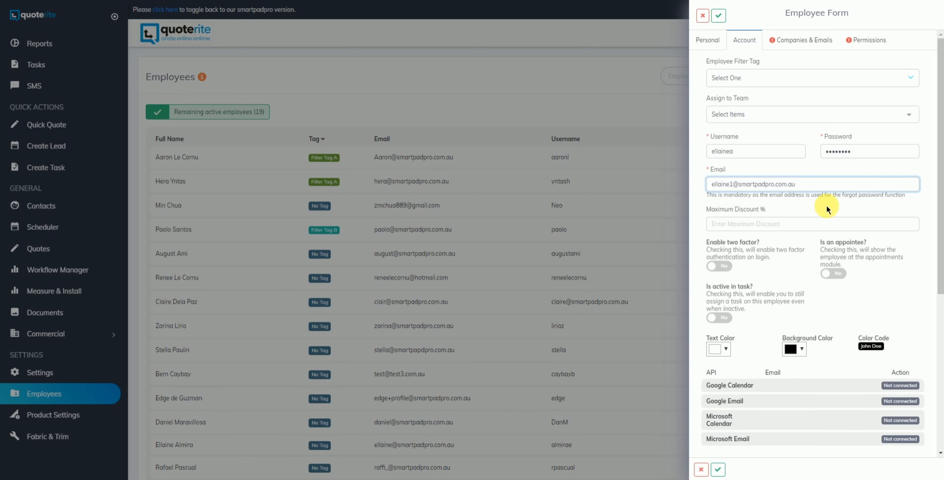
scroll(826, 209, "down", 1)
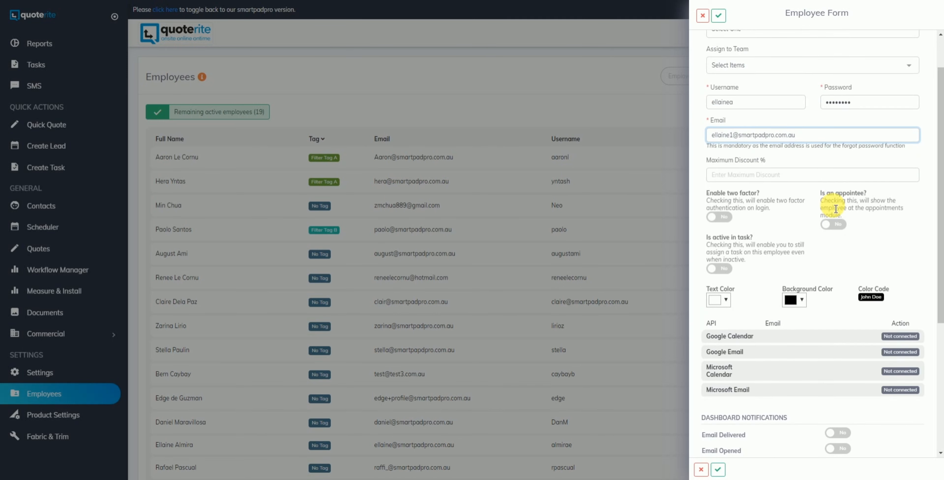
scroll(832, 205, "down", 1)
scroll(828, 202, "down", 3)
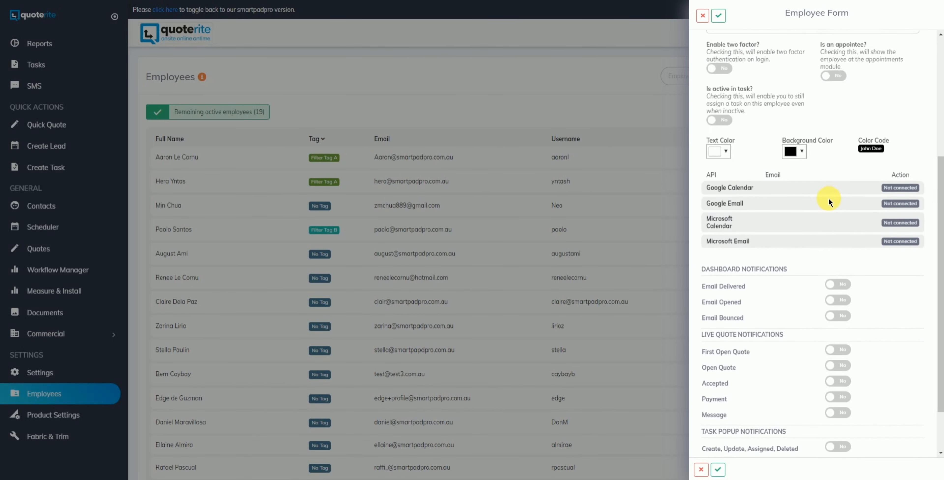
scroll(822, 213, "up", 6)
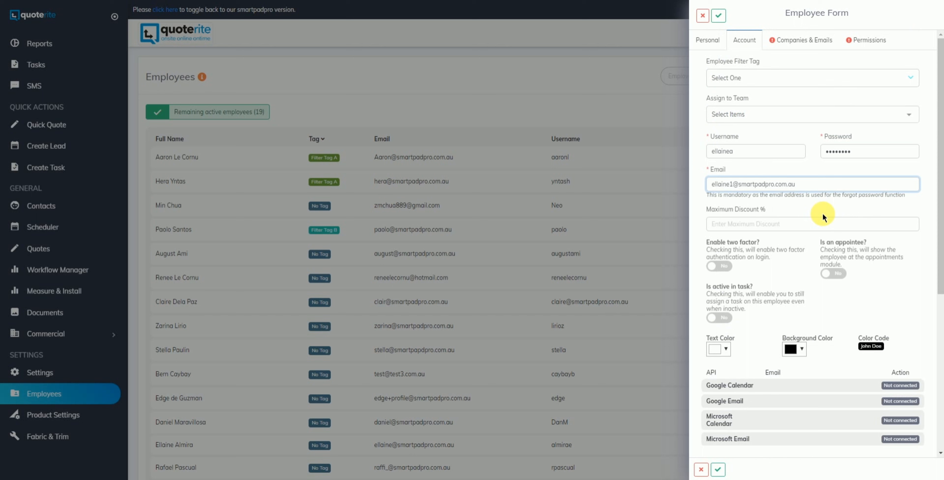
Enter the employee's email address as the From Email on the Companies & Emails tab.
left_click(805, 42)
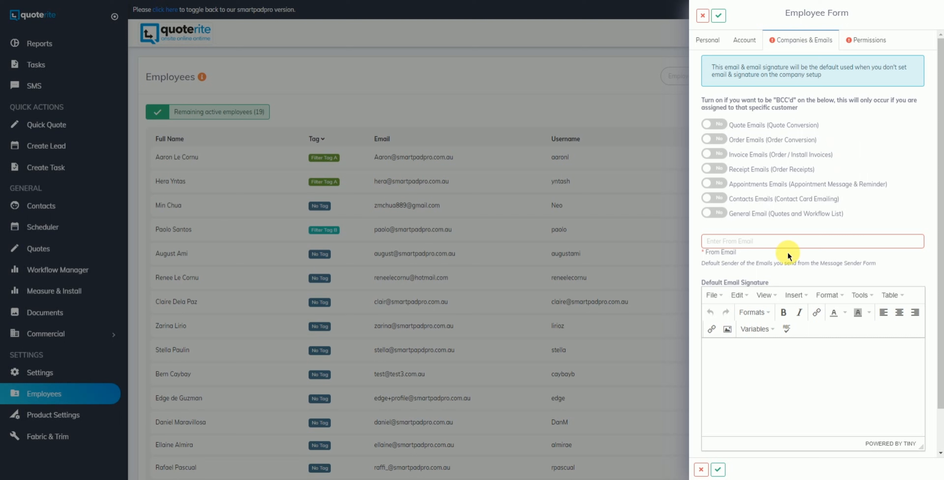
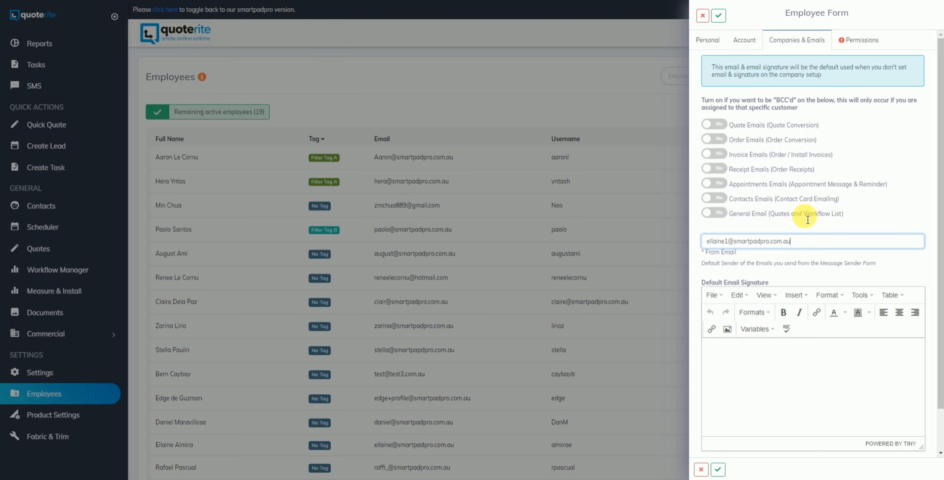
scroll(800, 211, "down", 1)
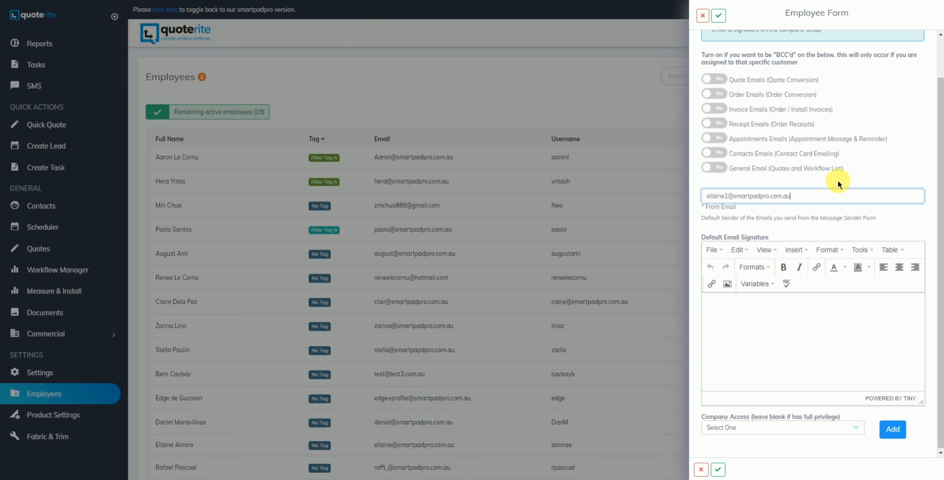
scroll(839, 175, "up", 1)
left_click(865, 44)
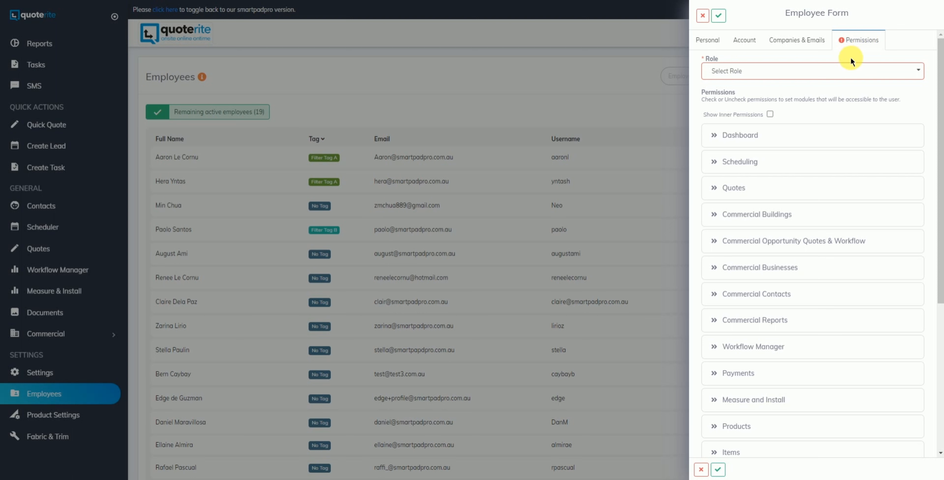
Assign the Sales role and expand the Workflow Manager permissions.
left_click(800, 72)
left_click(753, 131)
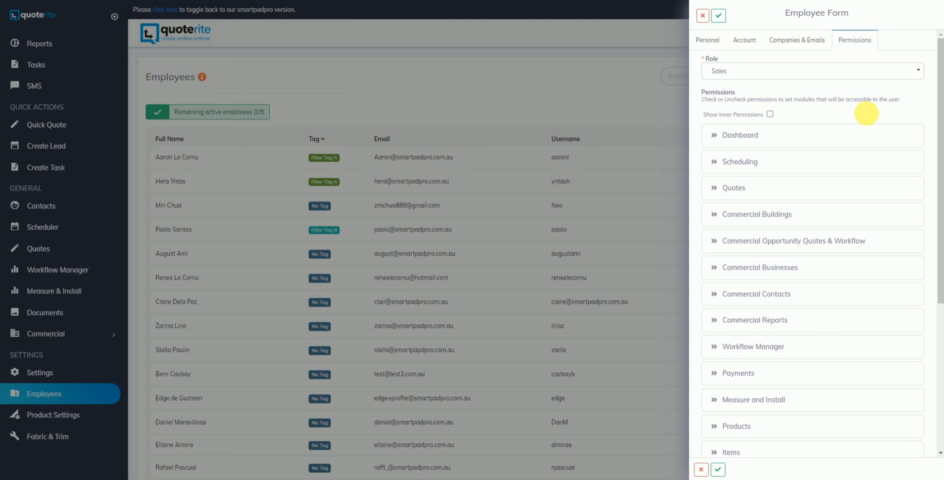
scroll(886, 222, "down", 1)
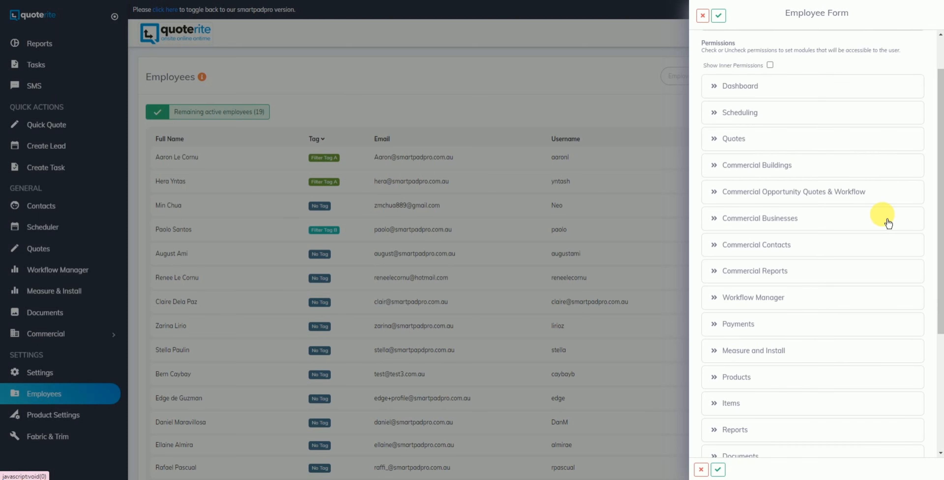
left_click(778, 297)
Turn on Show Inner Permissions and allow Update Archive Order Date under Workflow Manager.
scroll(811, 213, "down", 1)
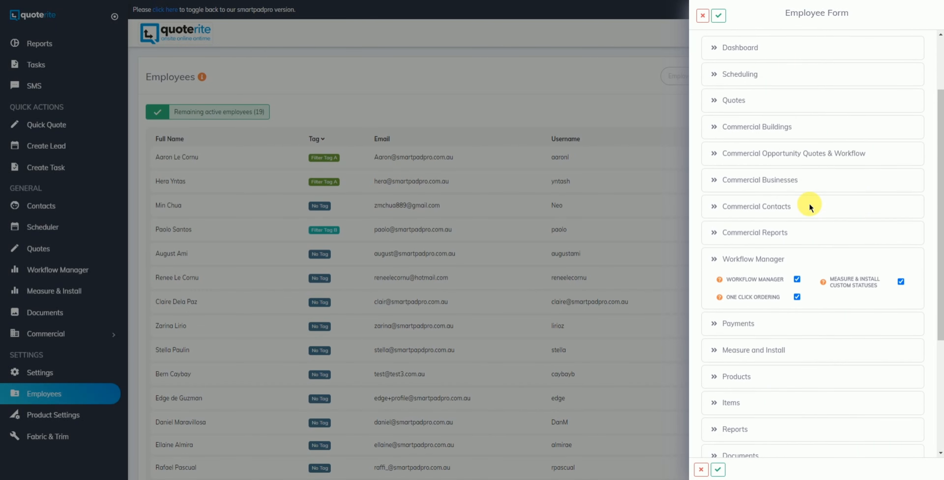
scroll(808, 204, "up", 1)
left_click(770, 65)
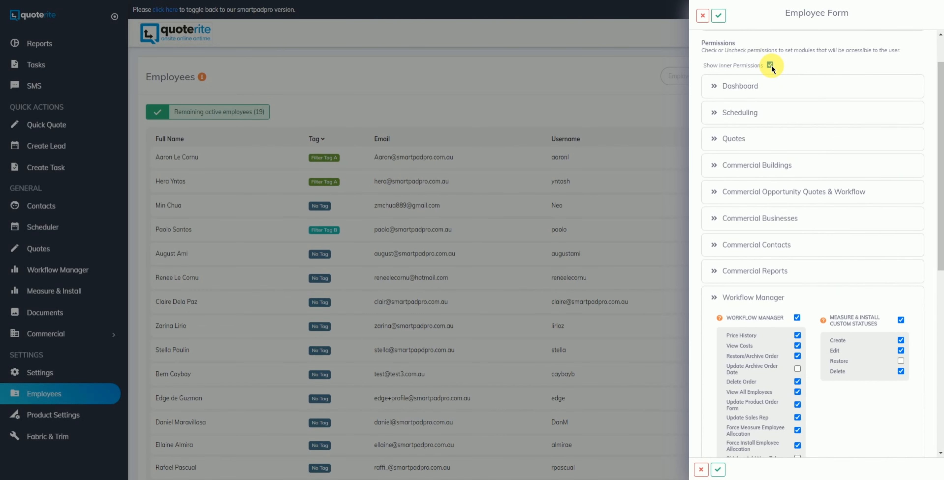
scroll(819, 199, "down", 2)
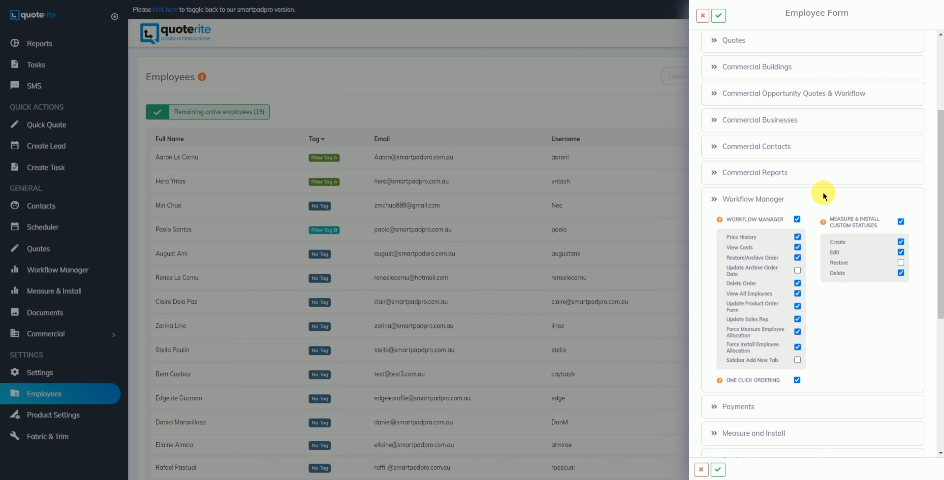
scroll(823, 196, "down", 1)
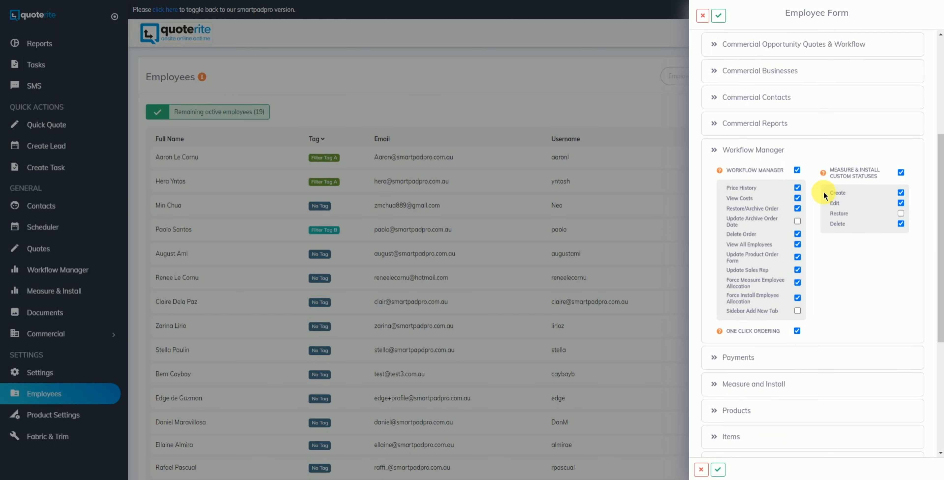
left_click(801, 222)
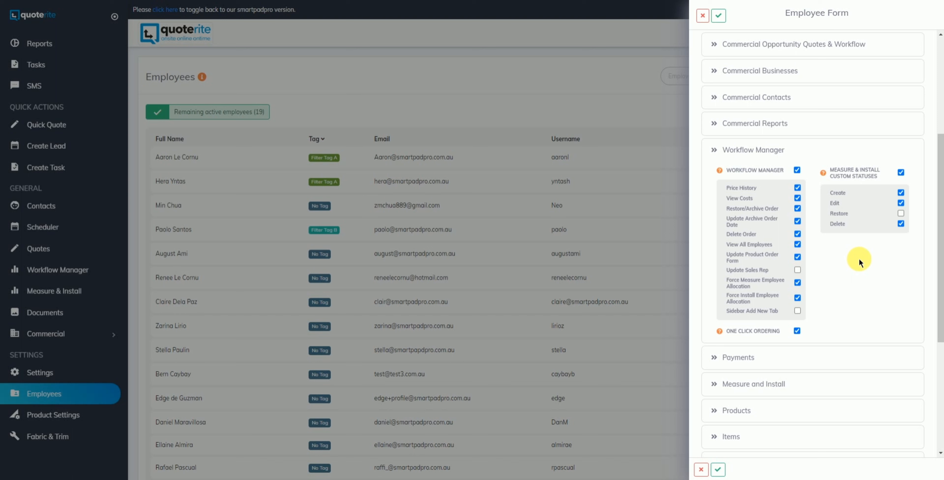
scroll(861, 258, "up", 1)
scroll(862, 257, "down", 1)
scroll(849, 268, "up", 6)
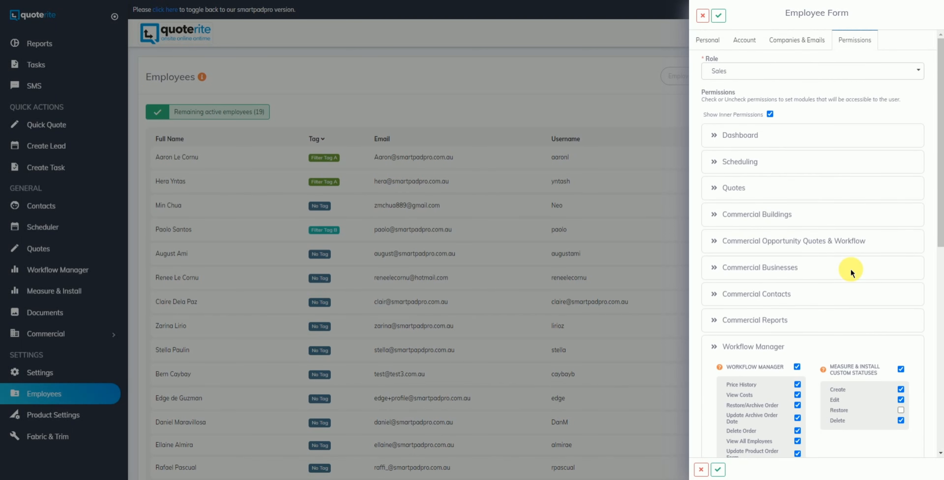
Save the new Sales employee and check her row at the bottom of the Employees list.
left_click(725, 23)
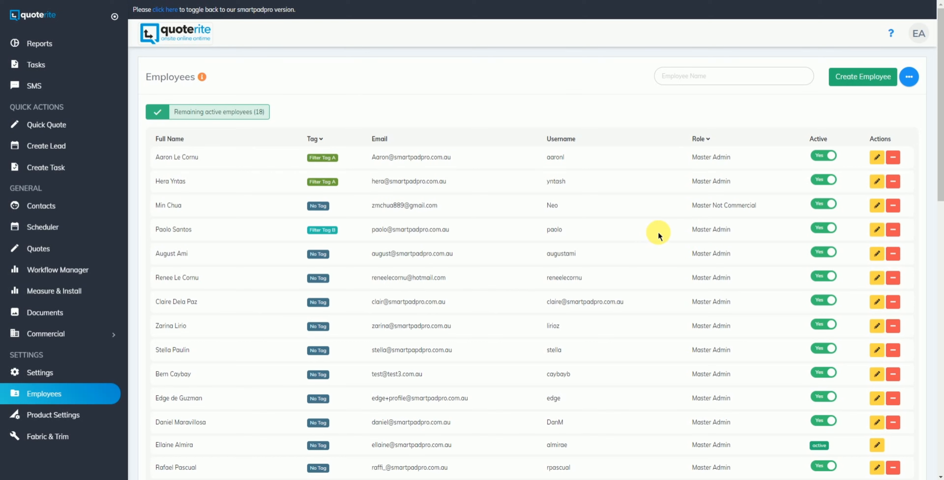
scroll(660, 235, "down", 4)
scroll(660, 234, "down", 15)
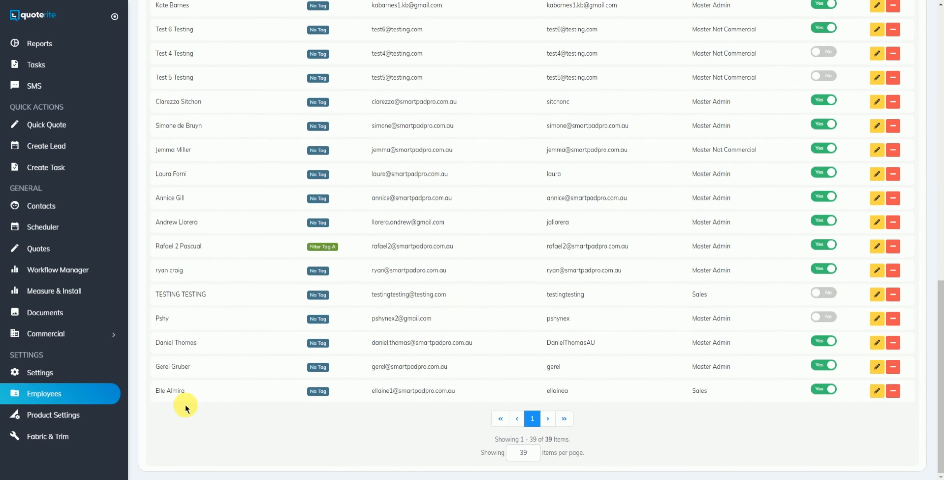
left_click_drag(185, 392, 157, 397)
left_click(206, 408)
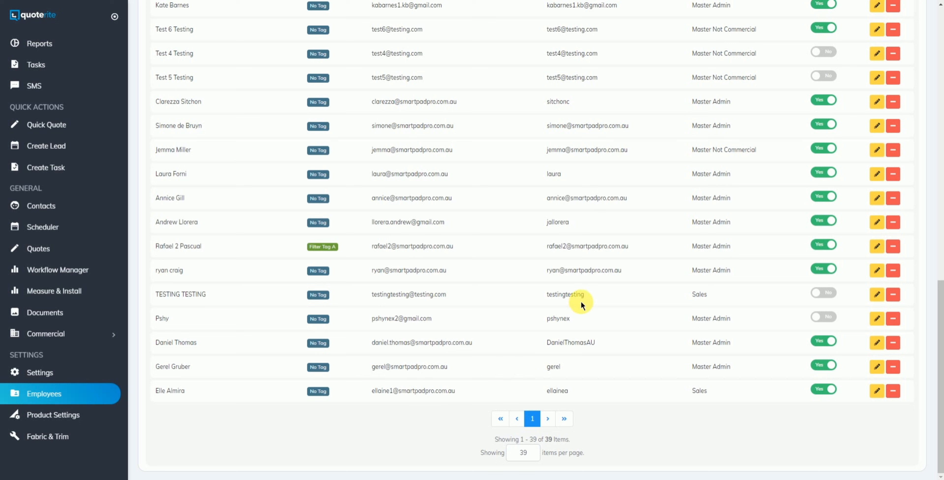
left_click(874, 390)
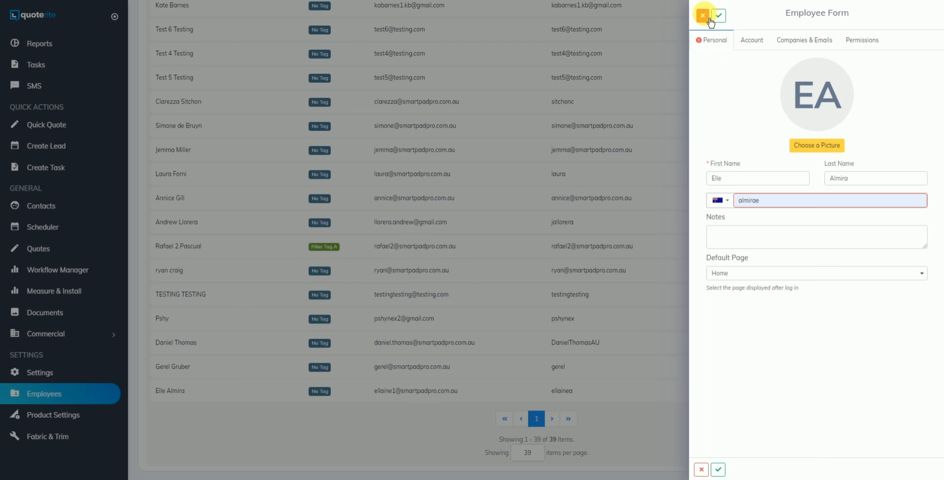
left_click(702, 16)
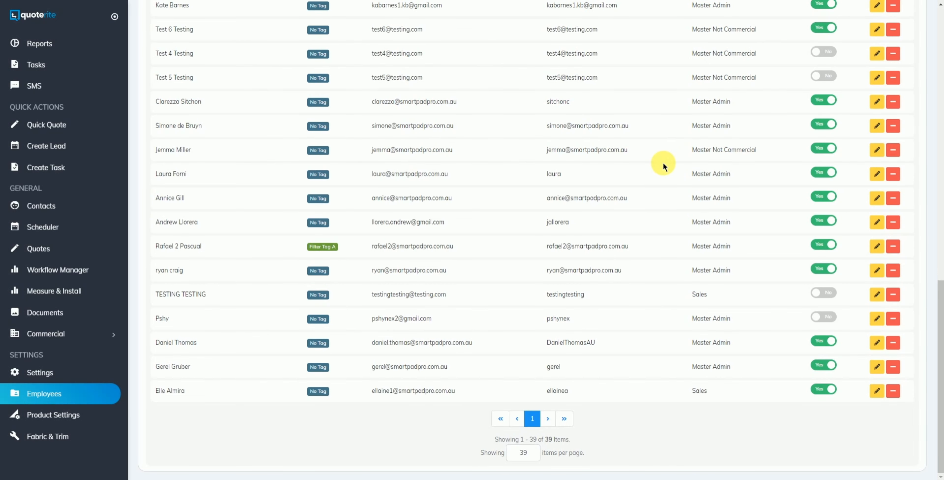
Set the new employee to inactive and archive her, confirming with Yes.
left_click(823, 390)
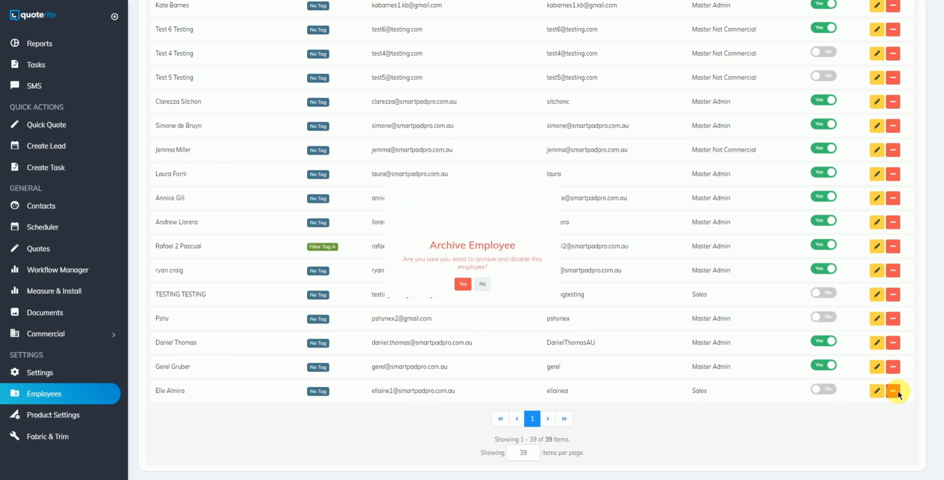
left_click(897, 392)
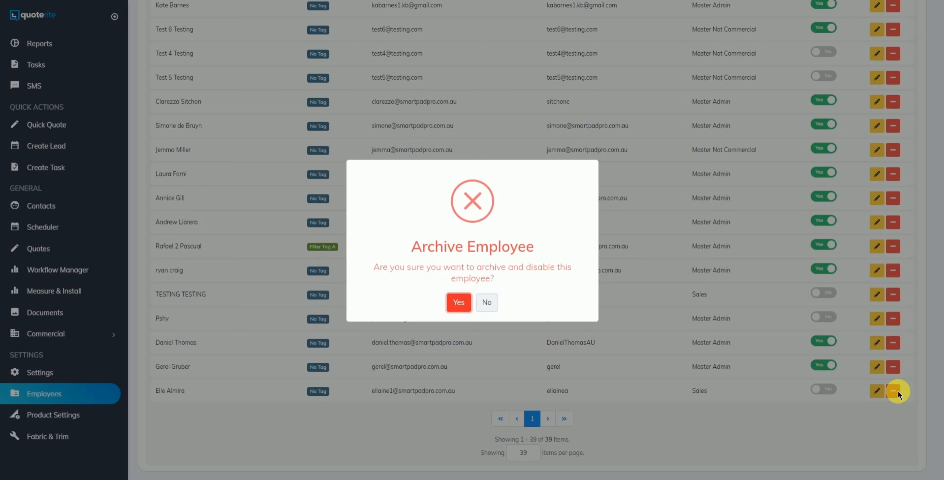
left_click(458, 302)
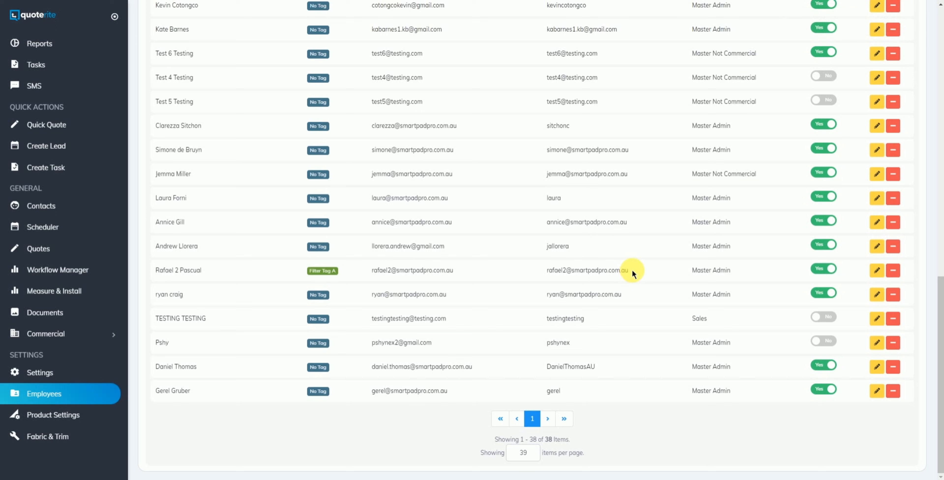
scroll(633, 273, "up", 10)
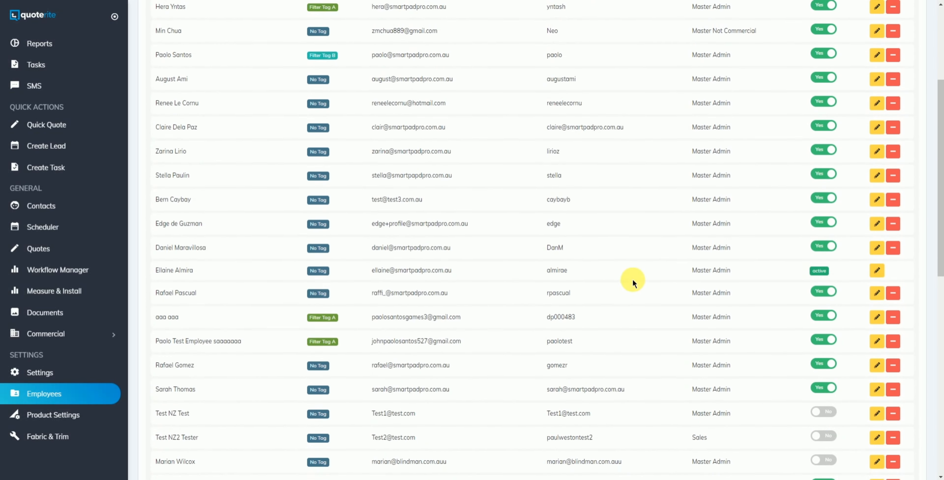
scroll(633, 283, "up", 5)
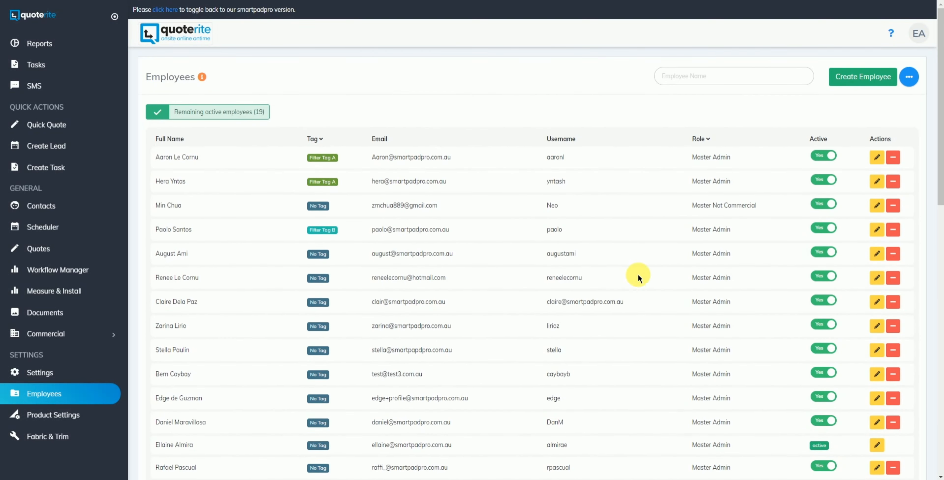
Restore the new employee from the archived employees list, confirming with Yes.
left_click(909, 77)
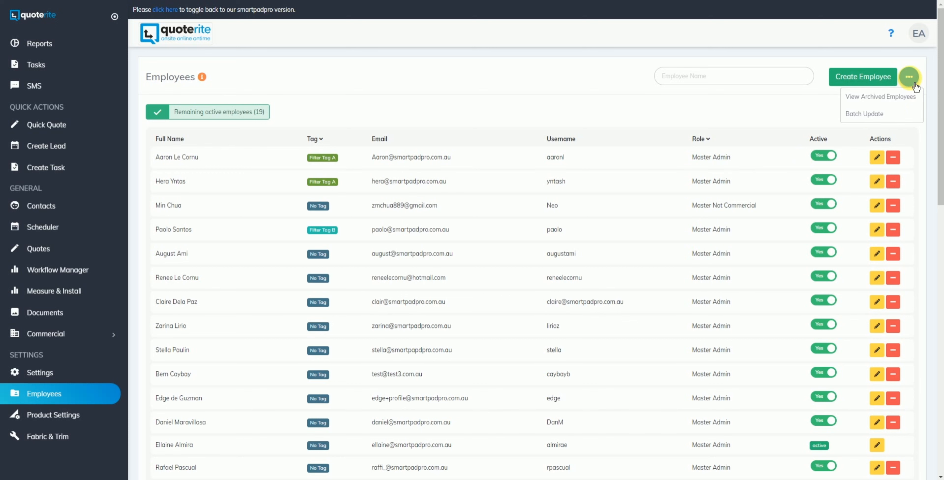
left_click(895, 95)
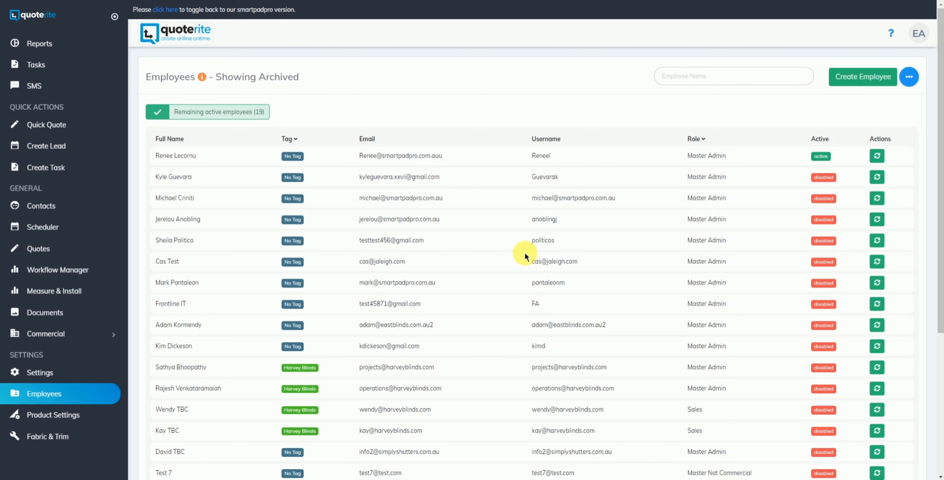
scroll(522, 253, "down", 6)
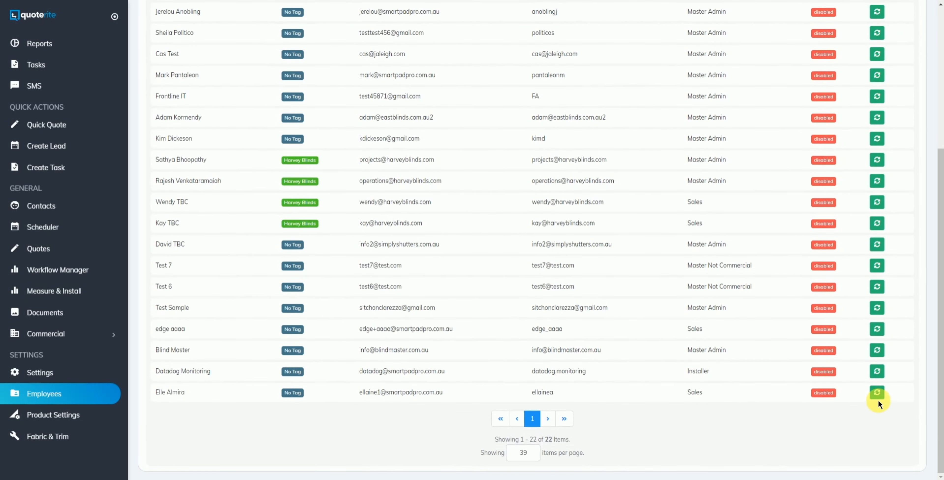
left_click(883, 397)
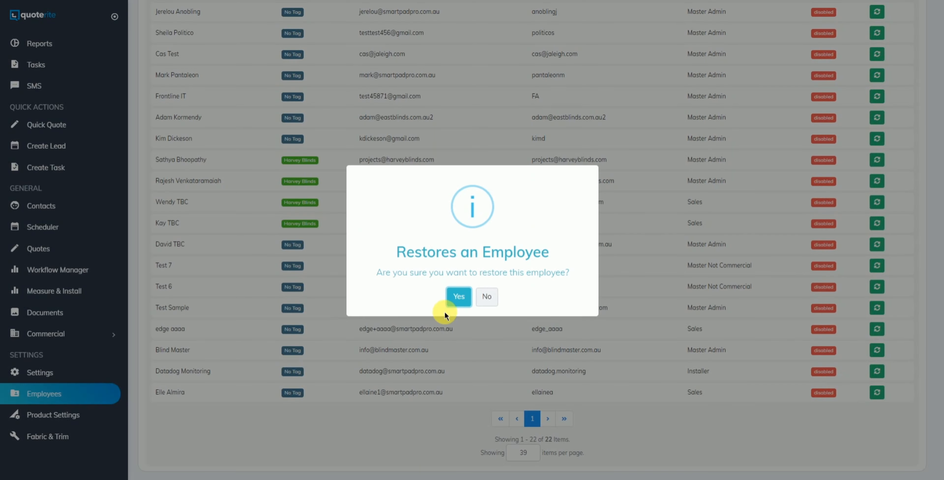
left_click(466, 304)
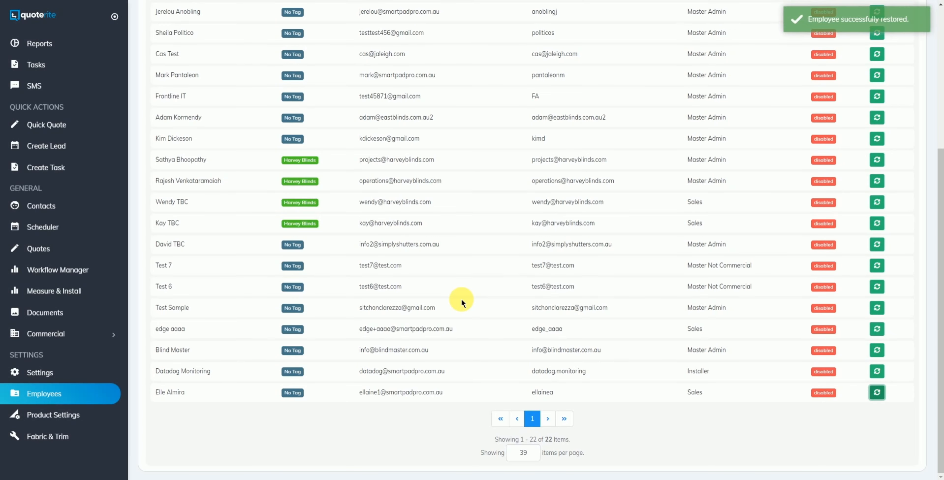
scroll(462, 301, "up", 5)
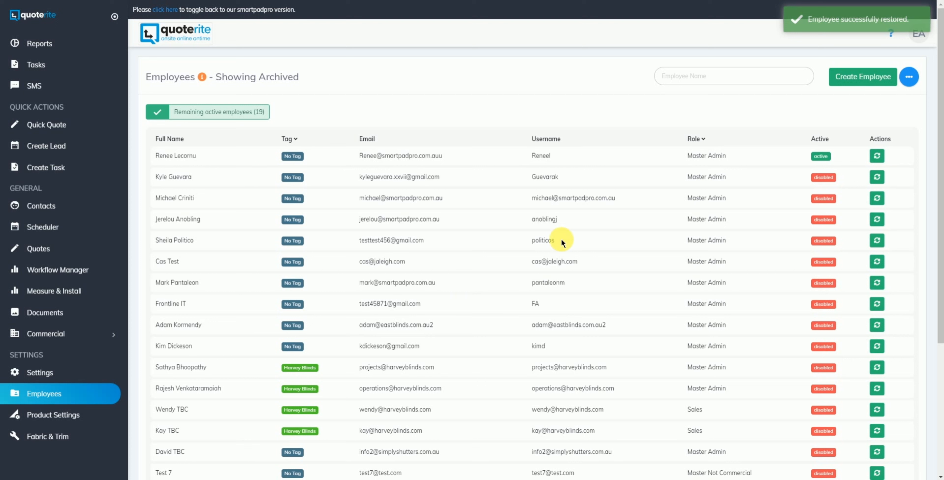
Return to the active employees list via the '...' menu.
left_click(916, 90)
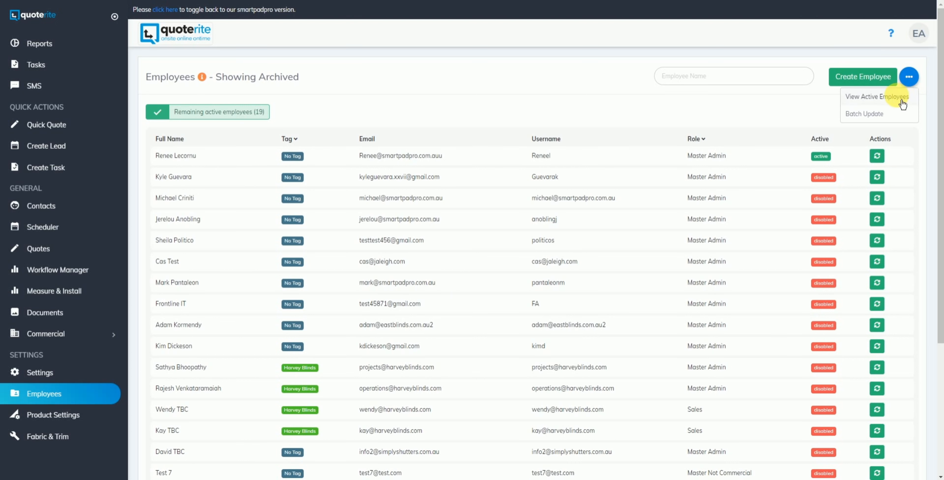
left_click(875, 98)
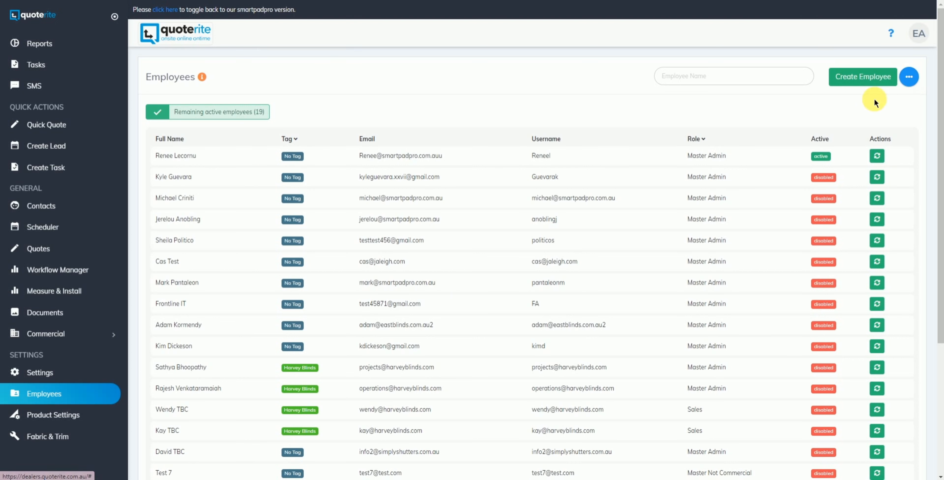
scroll(500, 322, "down", 8)
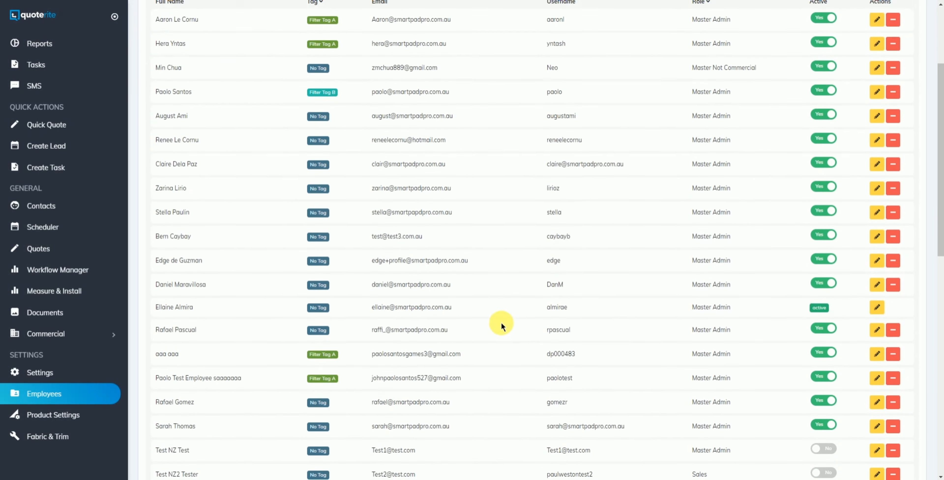